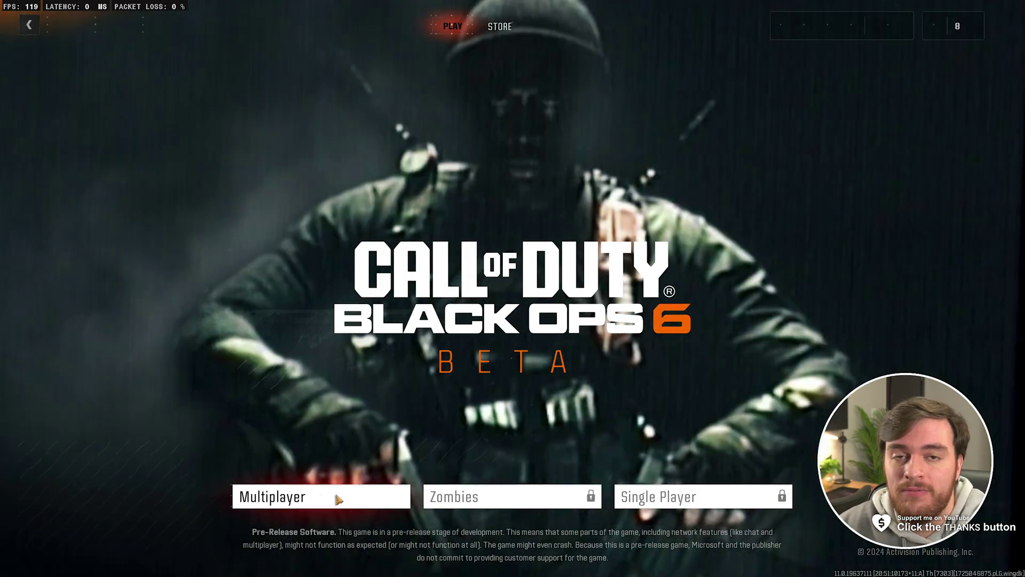
- Choose Multiplayer on the Black Ops 6 main menu to load the lobby
click(338, 498)
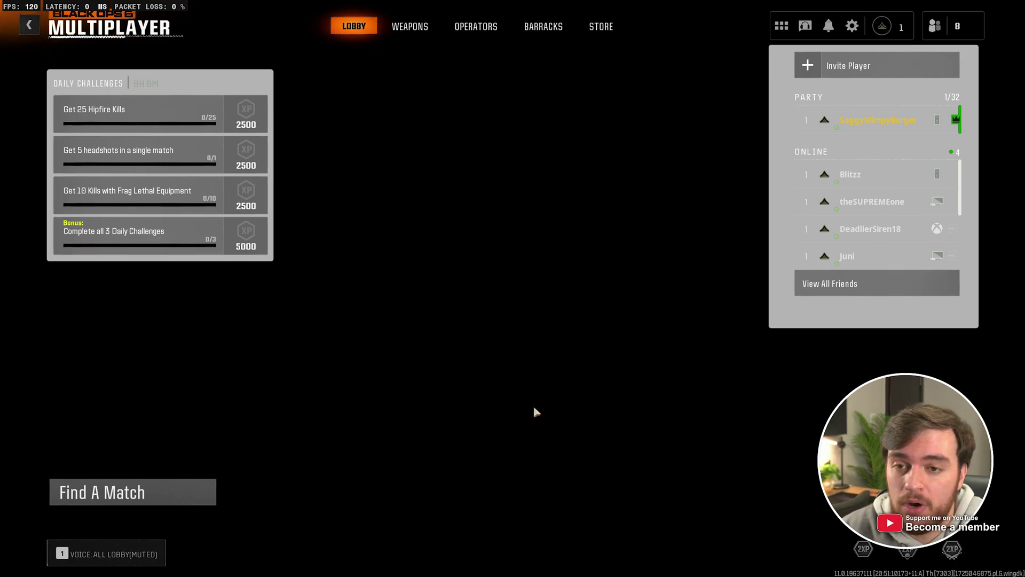
- Check the NAT type under Settings > Account & Network > Network Info
click(852, 25)
click(812, 416)
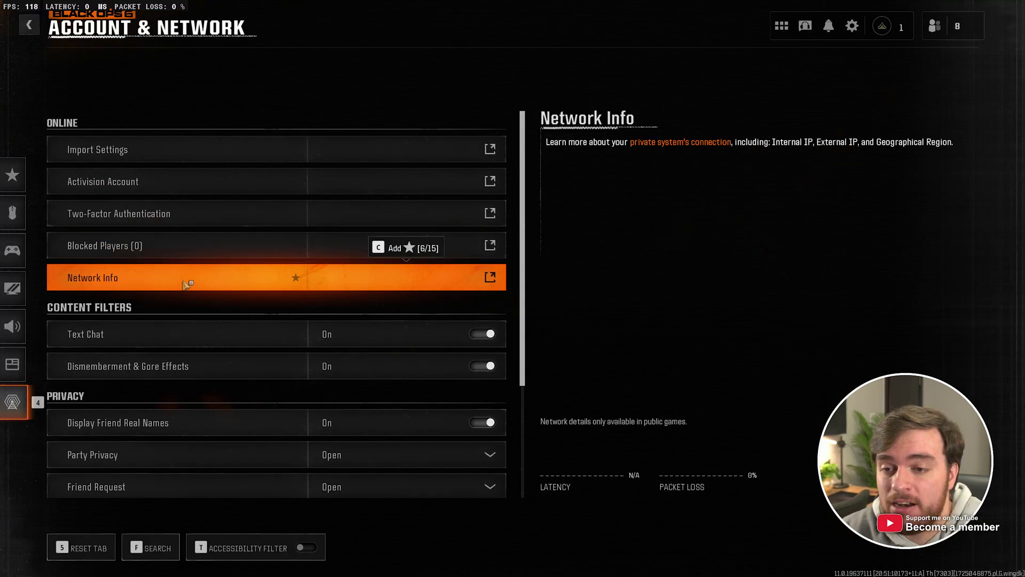
click(231, 288)
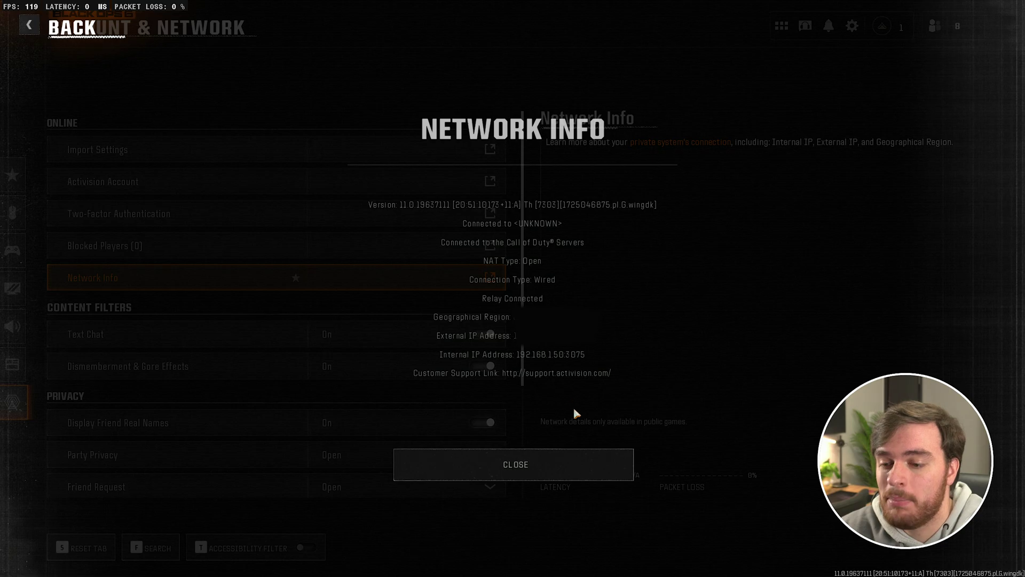
click(585, 478)
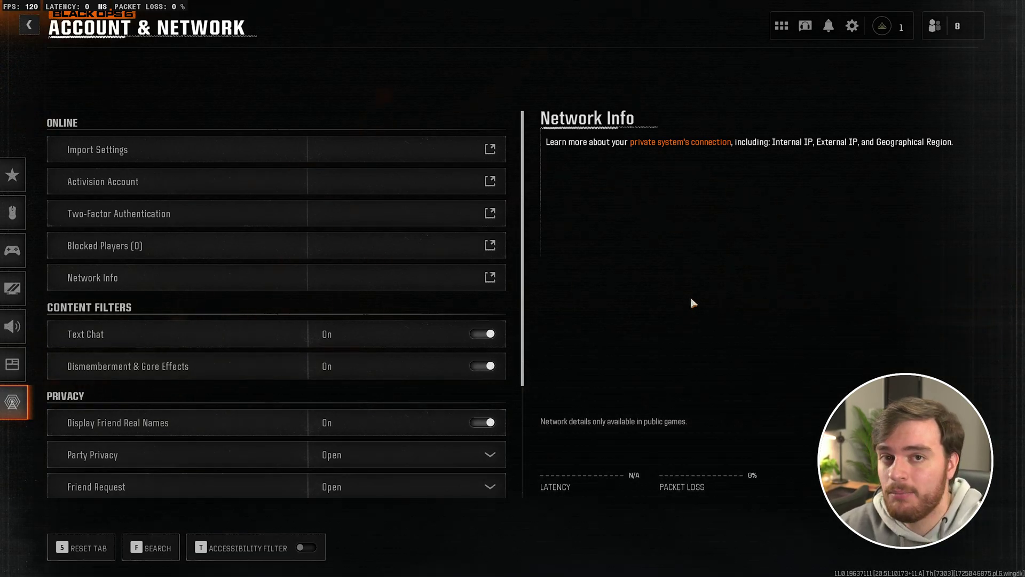
- Back out to the main menu and quit Black Ops 6 to the desktop
key(Escape)
key(Escape)
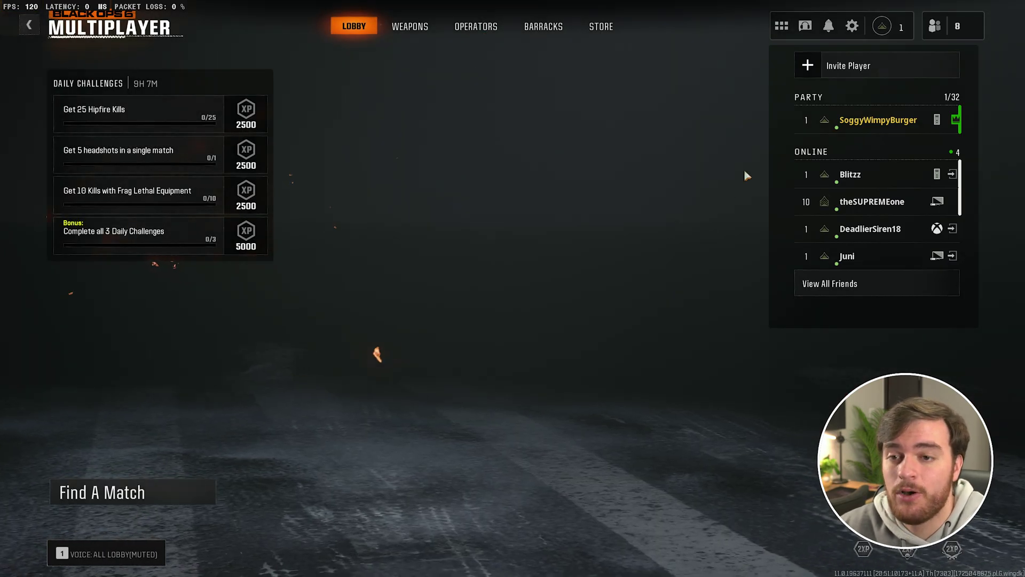
key(Escape)
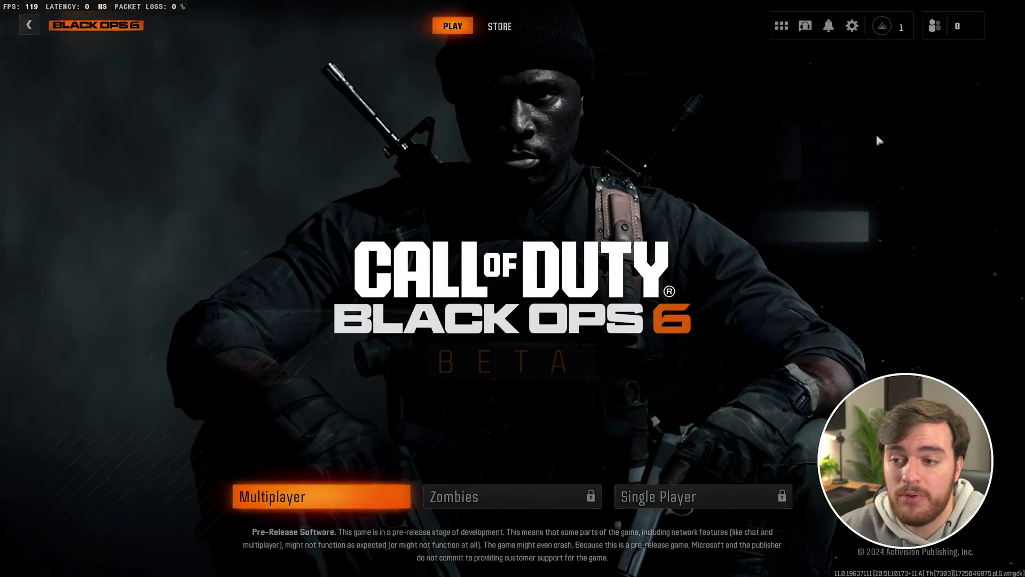
key(Escape)
click(377, 350)
click(421, 329)
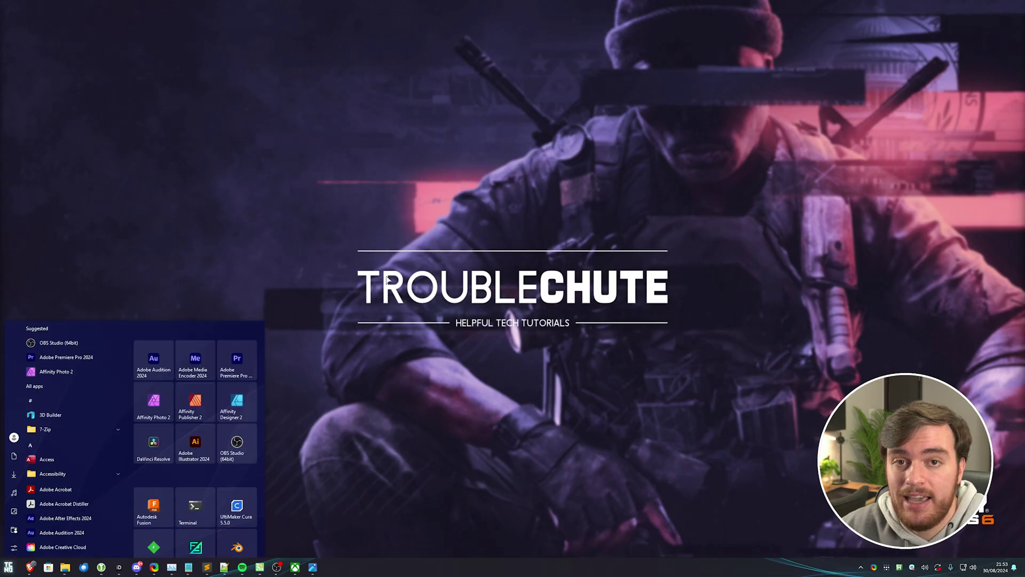
- Search Start for powershell and run Windows PowerShell as administrator
text(powershell)
click(154, 323)
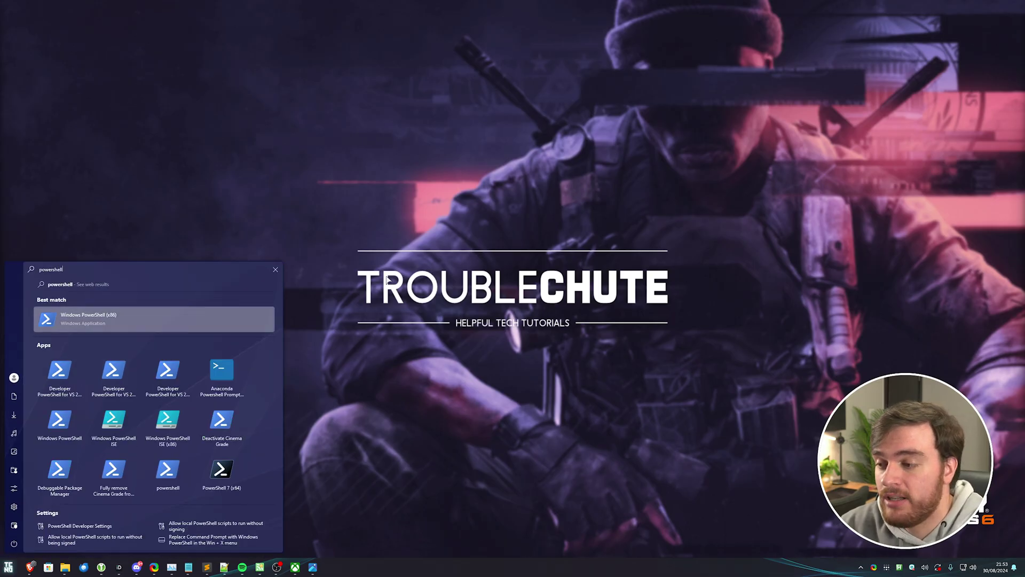
right_click(154, 323)
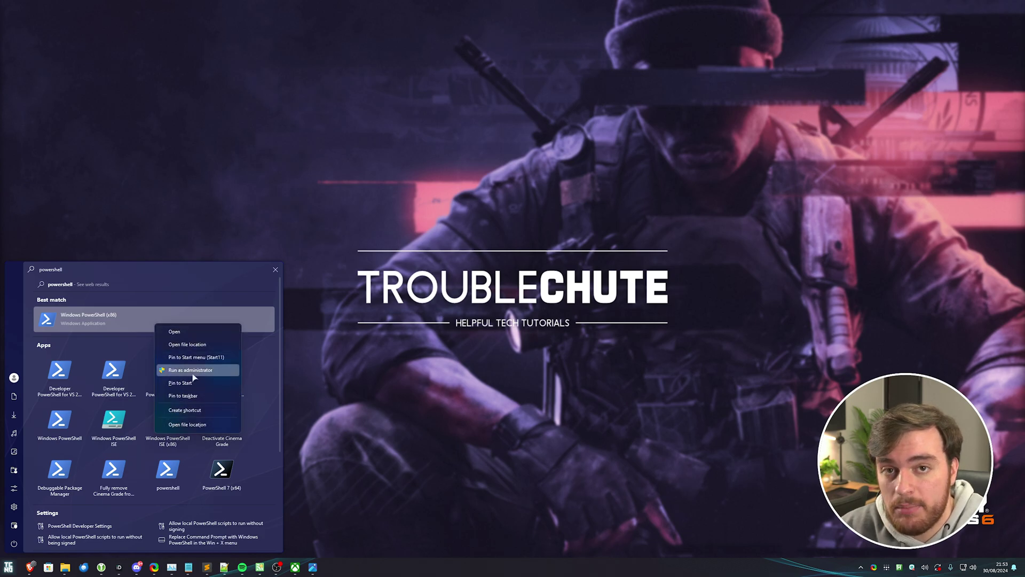
click(194, 370)
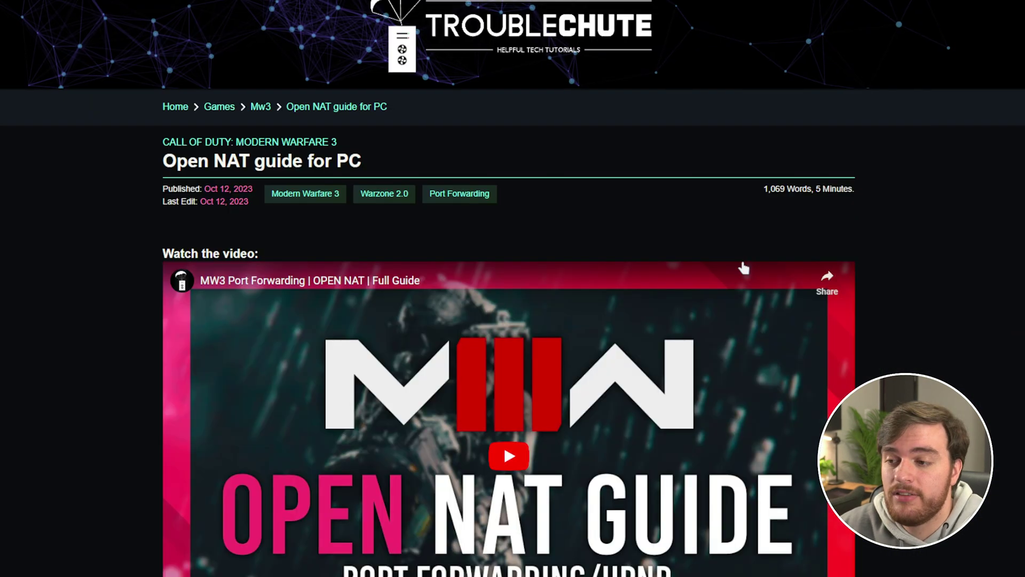
- Copy the seven-line PowerShell firewall command block from the guide's firewall section
scroll(742, 272, down, 10)
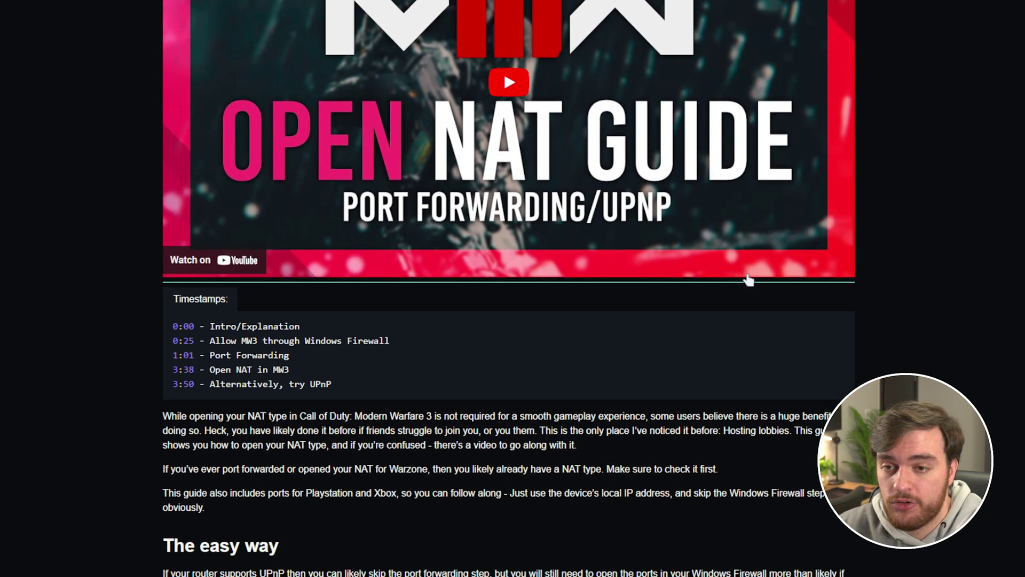
scroll(737, 278, down, 8)
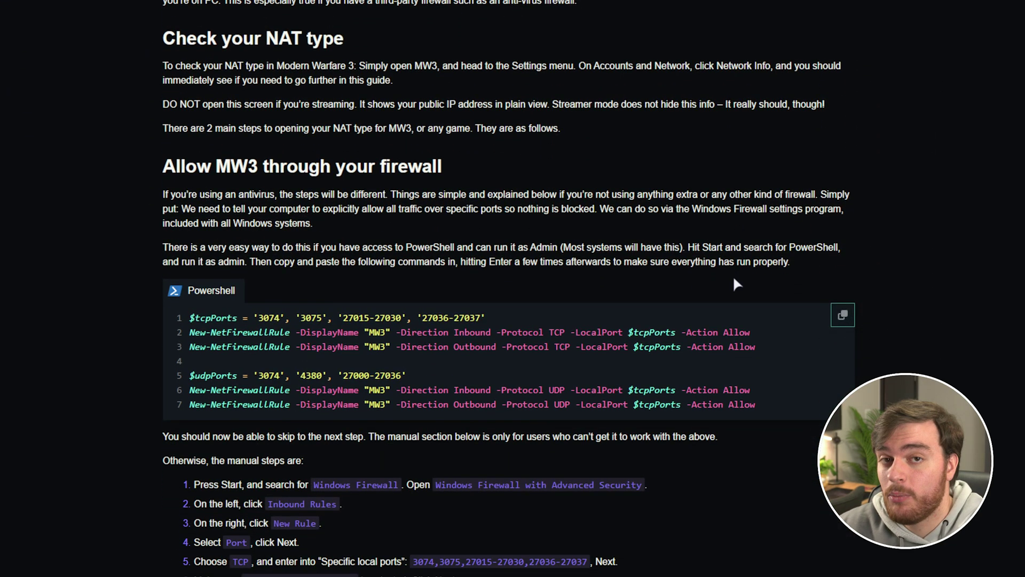
scroll(480, 383, down, 2)
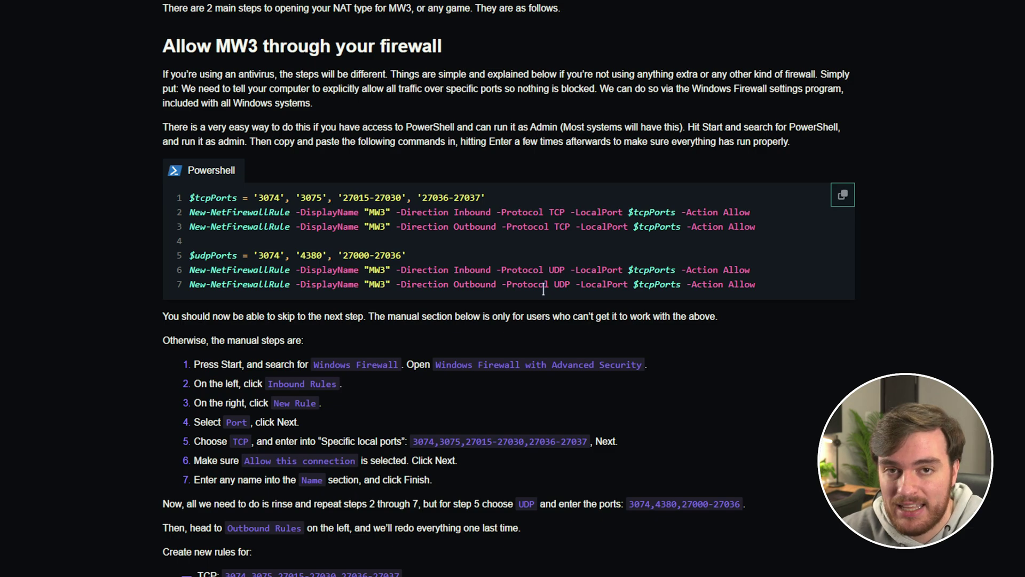
click(846, 203)
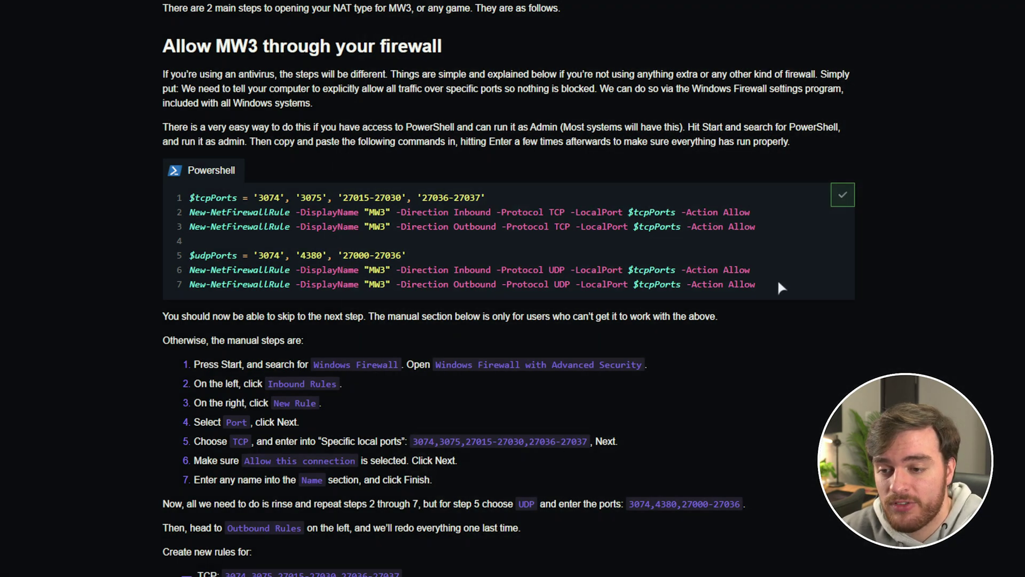
drag(777, 283, 190, 197)
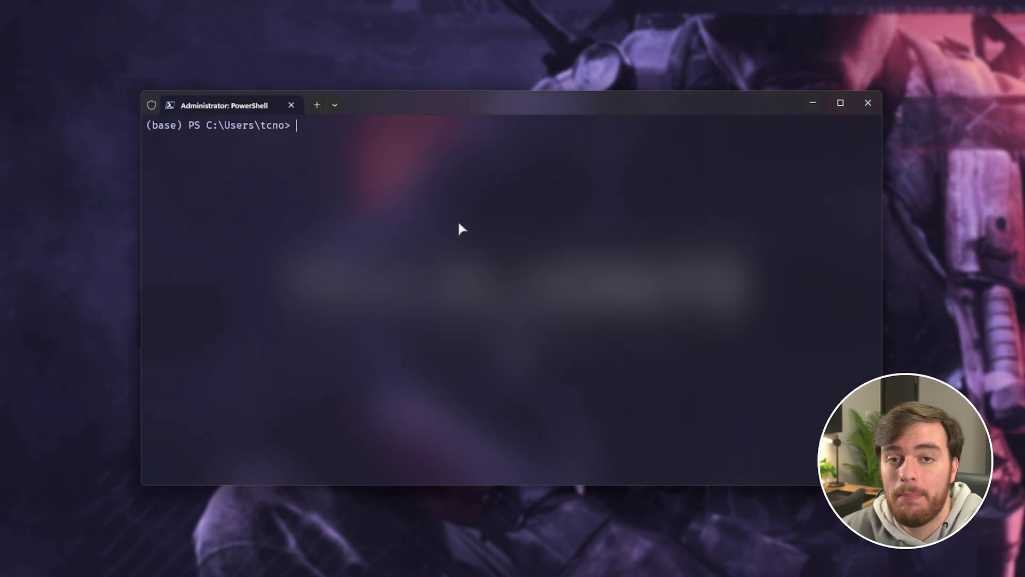
- Paste and run the MW3 inbound and outbound firewall rule commands
key(ctrl+v)
key(Return)
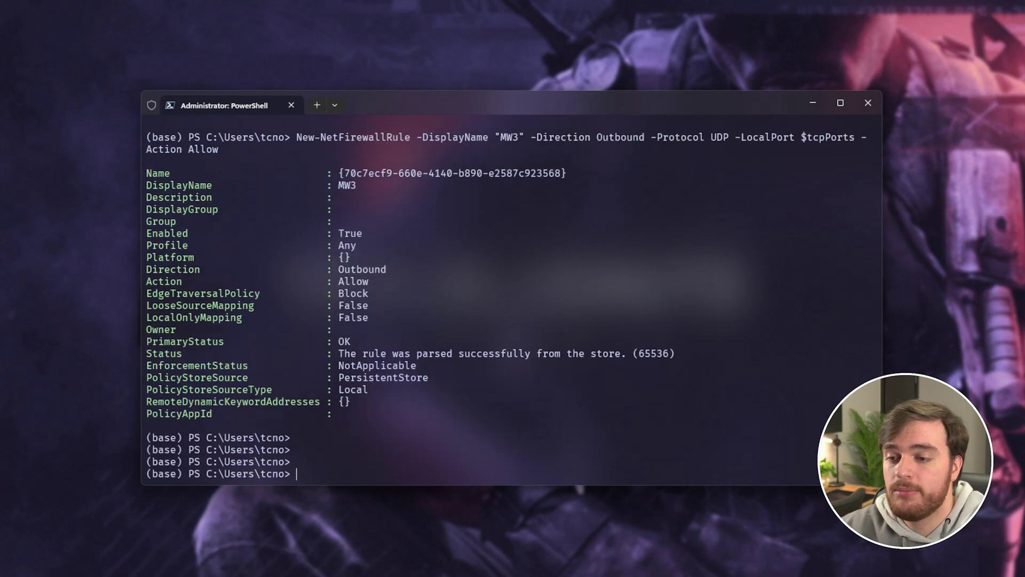
scroll(501, 257, up, 20)
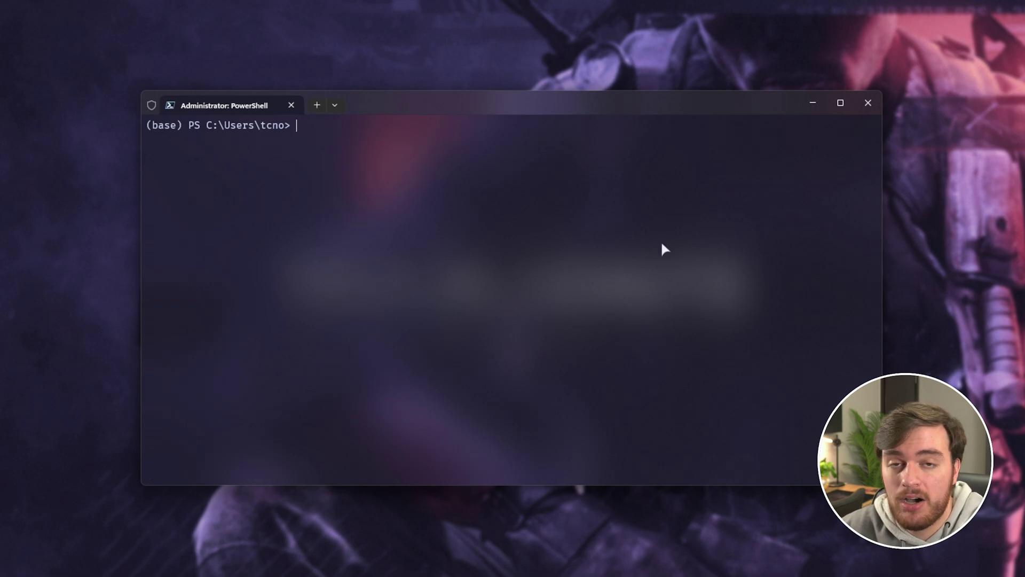
- Run ipconfig and note IPv4 address 192.168.1.50 and default gateway 192.168.1.1
text(ipconfig)
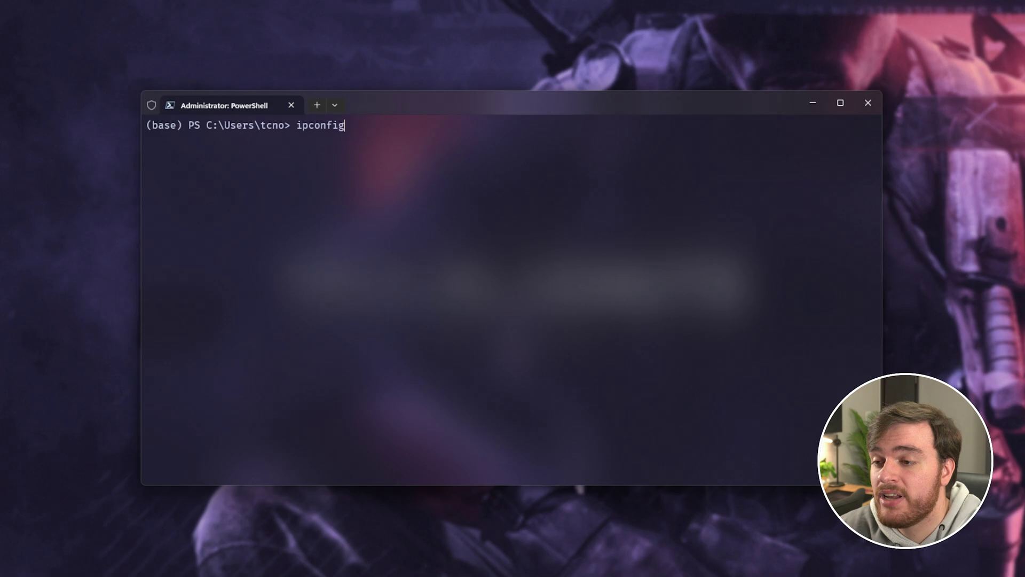
key(Return)
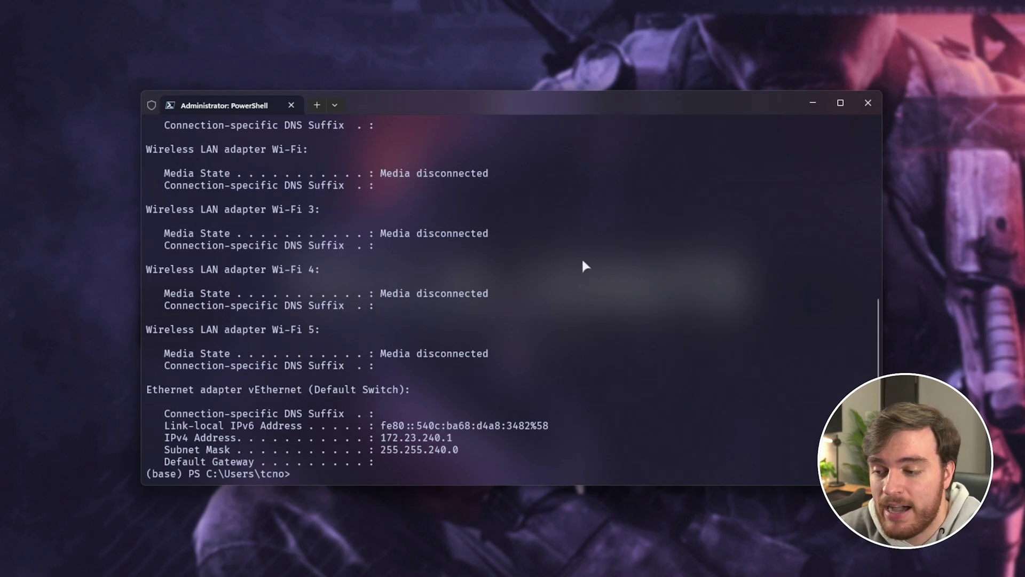
scroll(508, 250, up, 5)
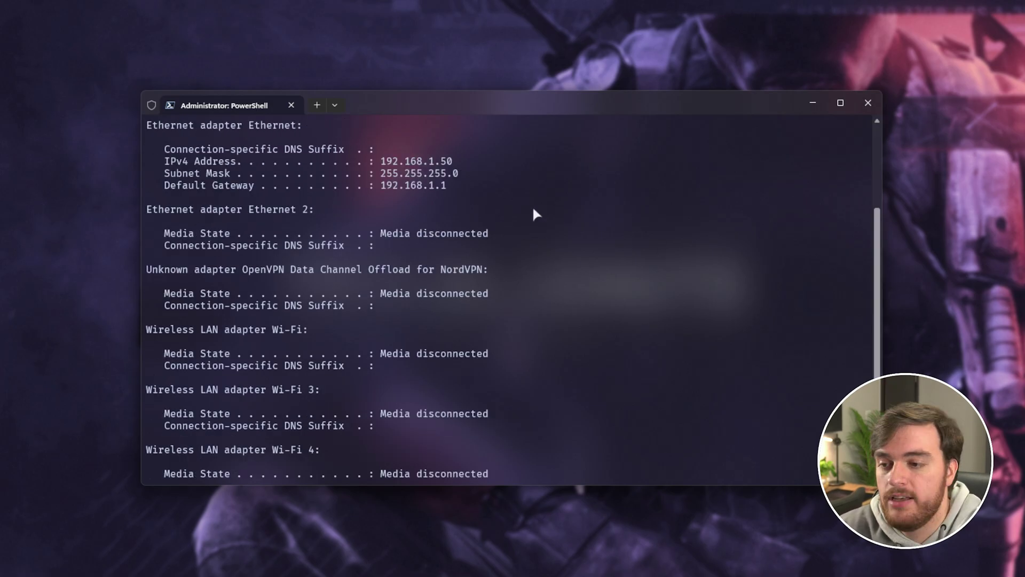
drag(299, 134, 161, 129)
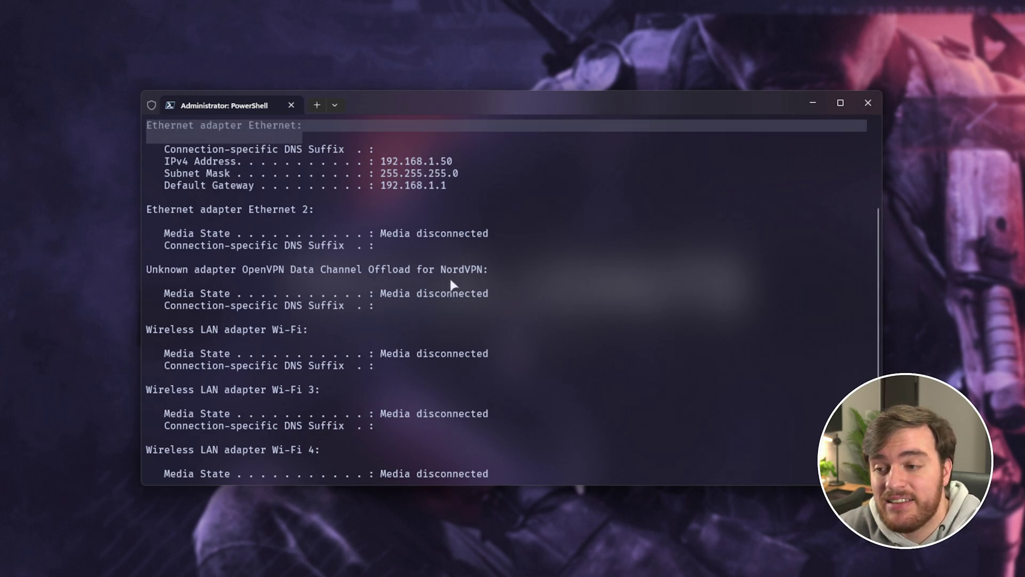
drag(167, 161, 211, 161)
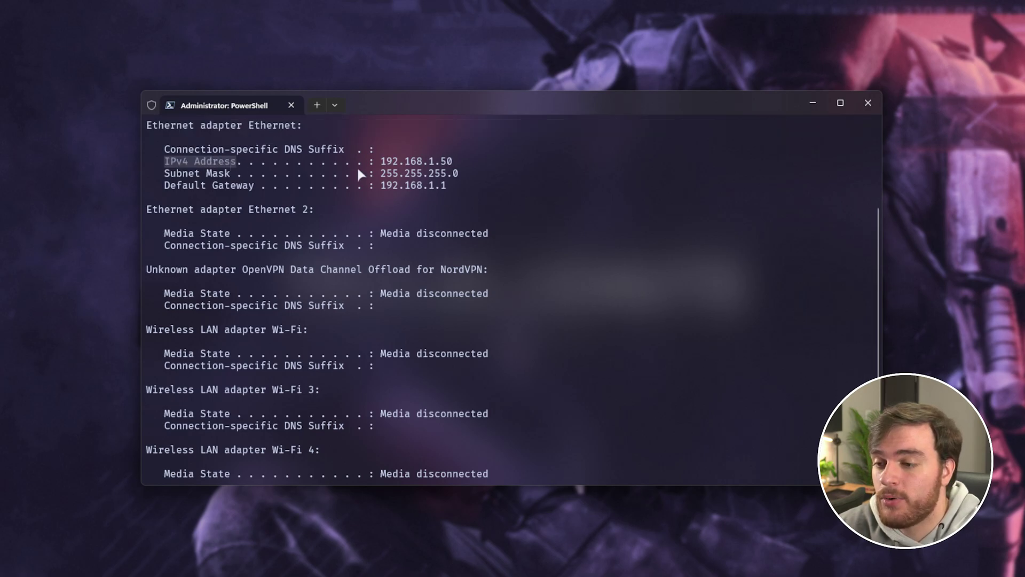
drag(453, 162, 372, 163)
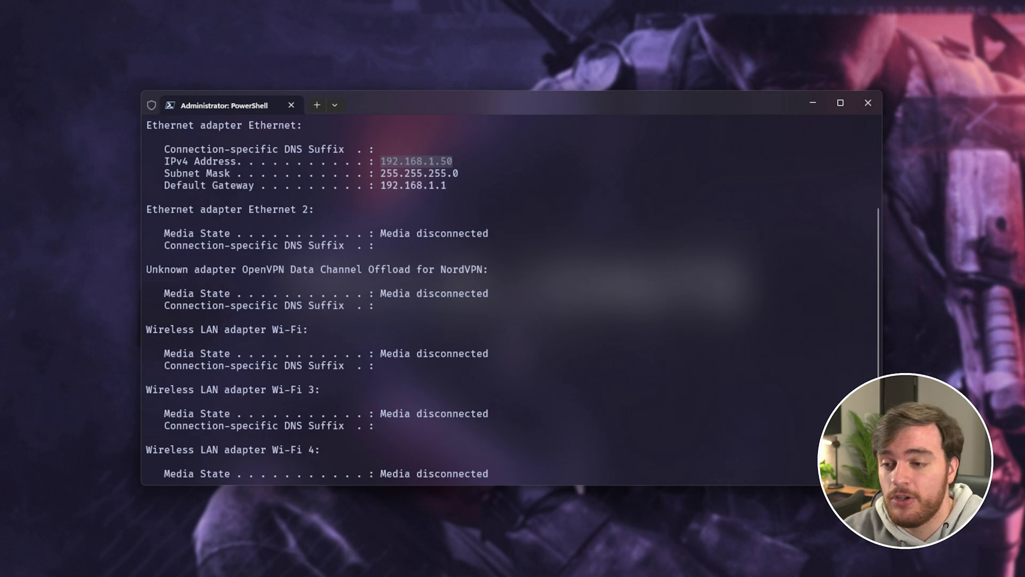
drag(381, 186, 393, 190)
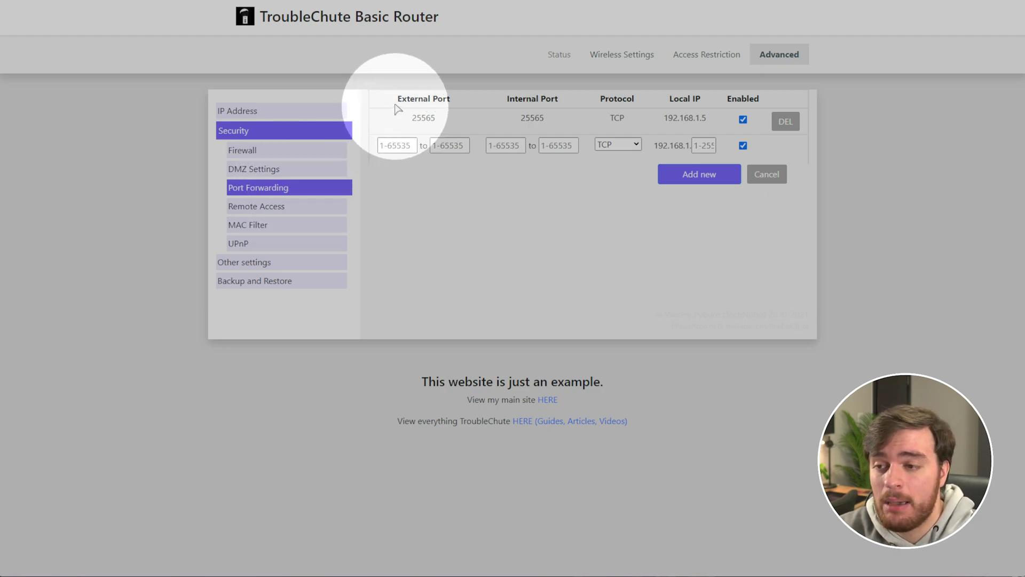
- Review the Port Forwarding columns and start a new rule in the first External Port box
drag(396, 100, 701, 99)
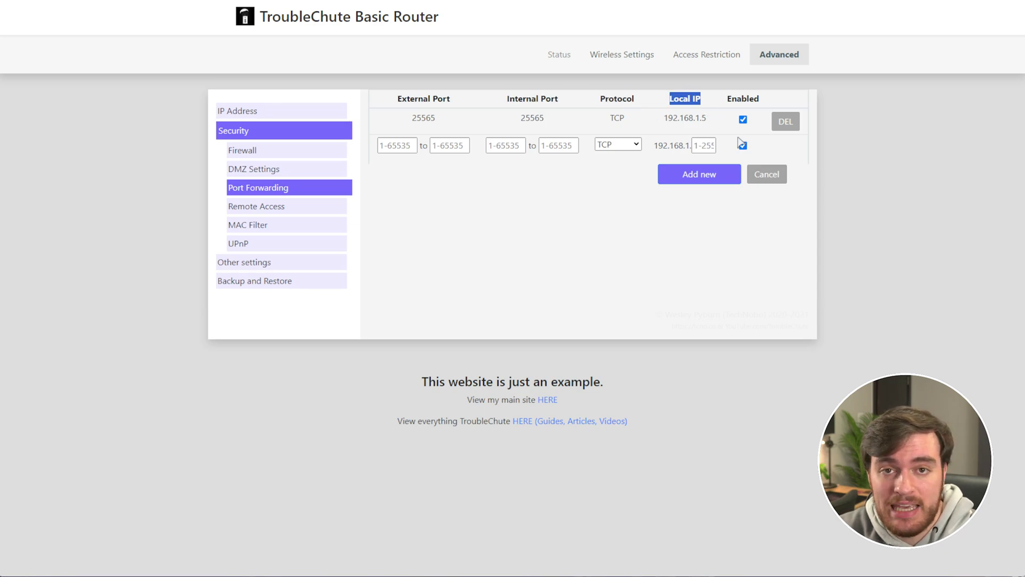
double_click(740, 98)
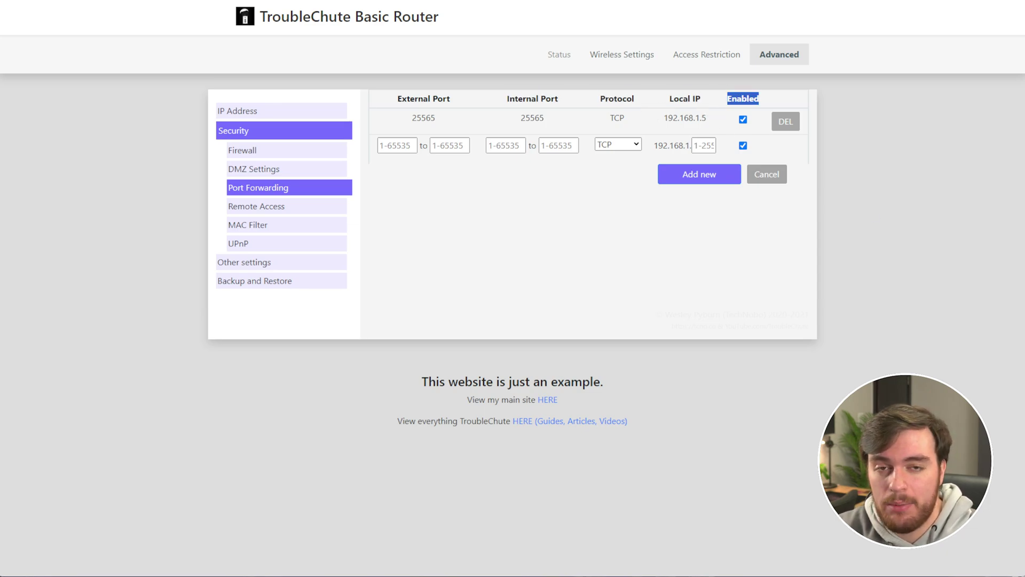
click(406, 149)
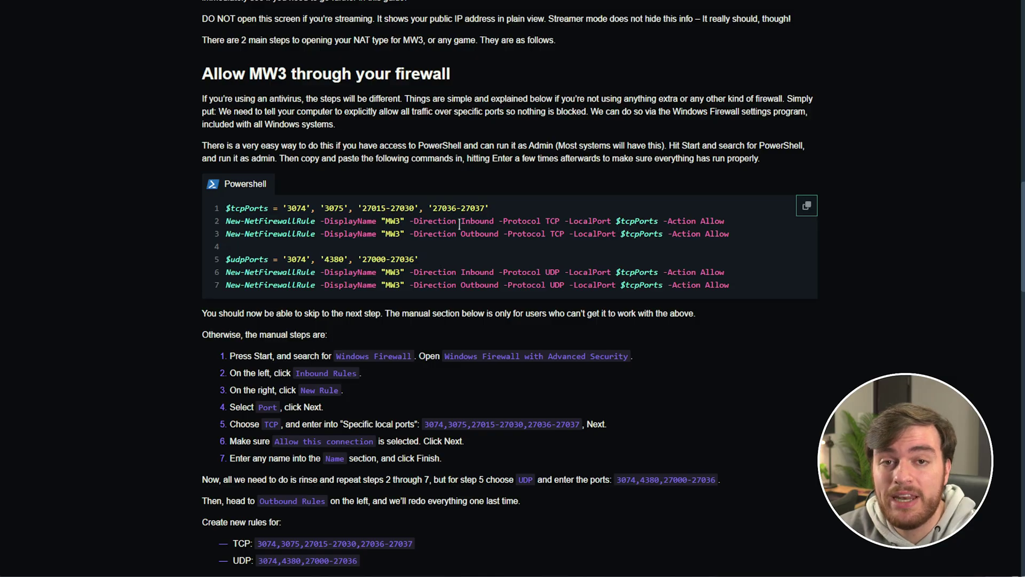
drag(493, 208, 278, 208)
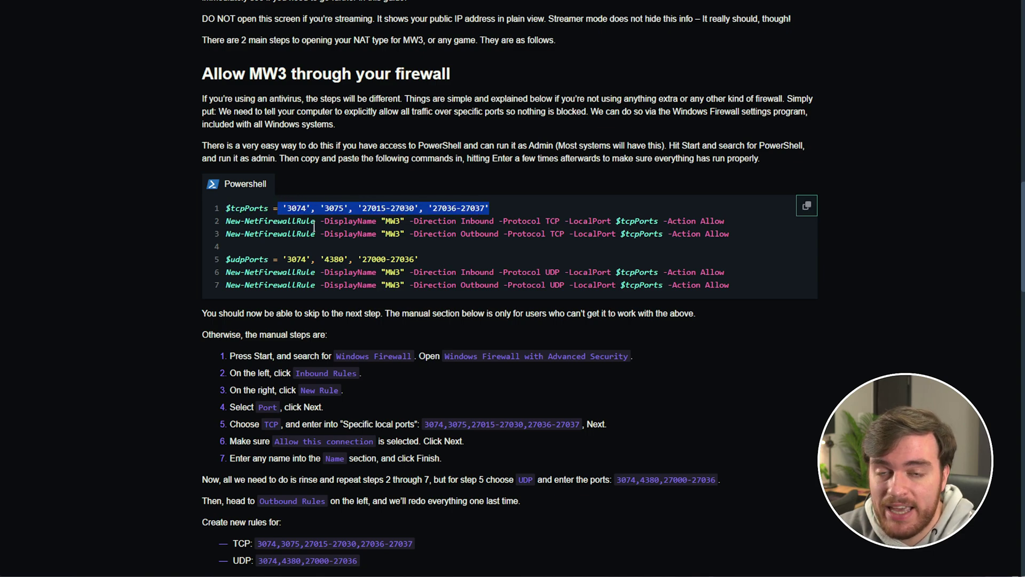
drag(421, 259, 283, 259)
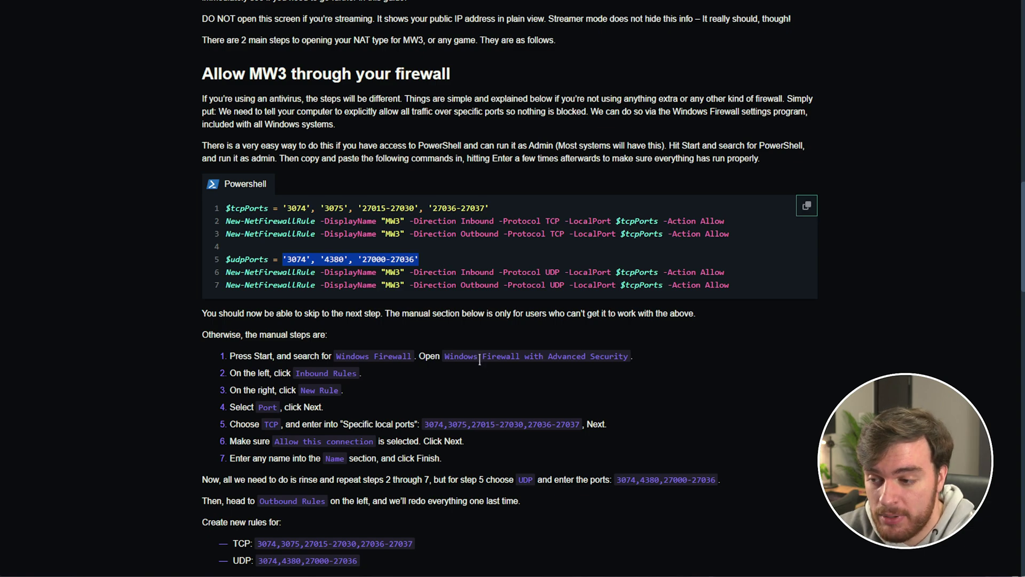
scroll(462, 377, down, 5)
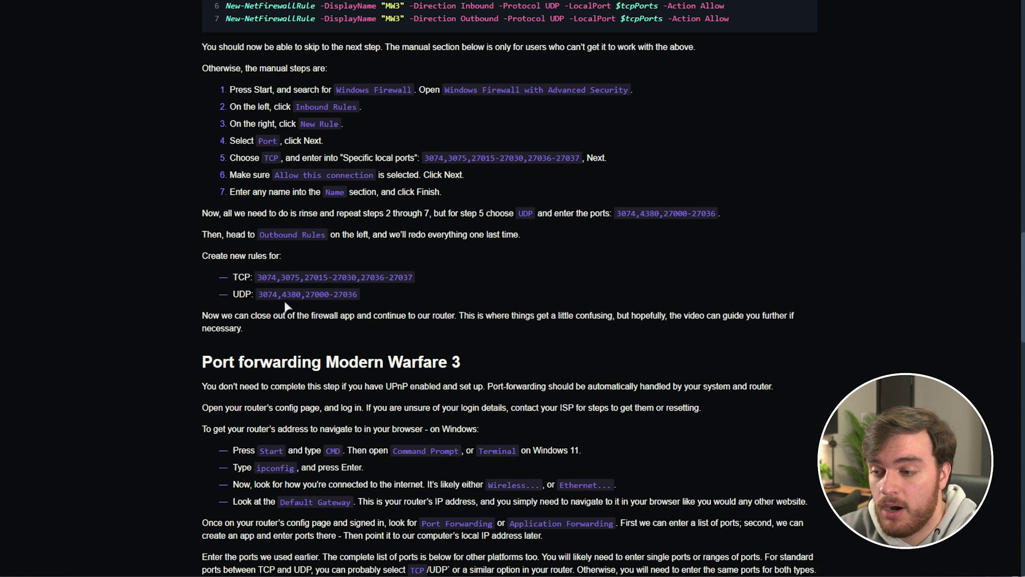
drag(328, 277, 258, 279)
click(272, 286)
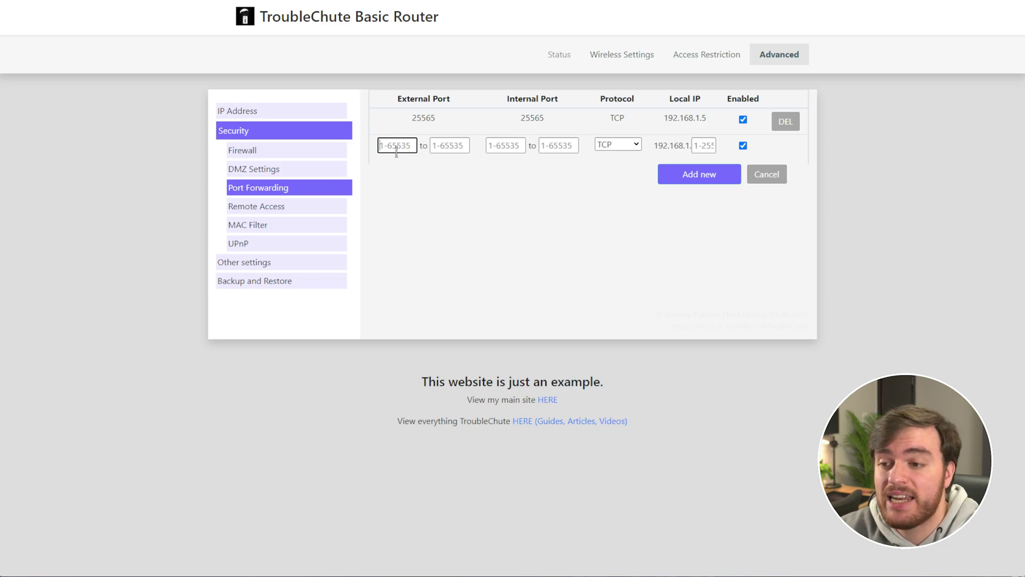
- Enter ports 3074-3075 for external and internal ranges and local IP ending .50
text(3074)
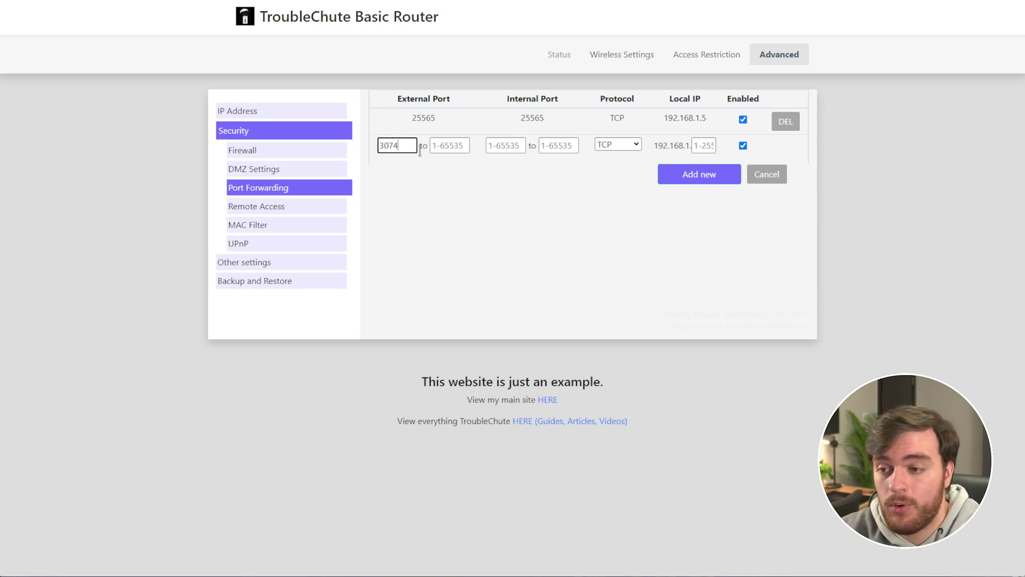
key(Tab)
text(3075)
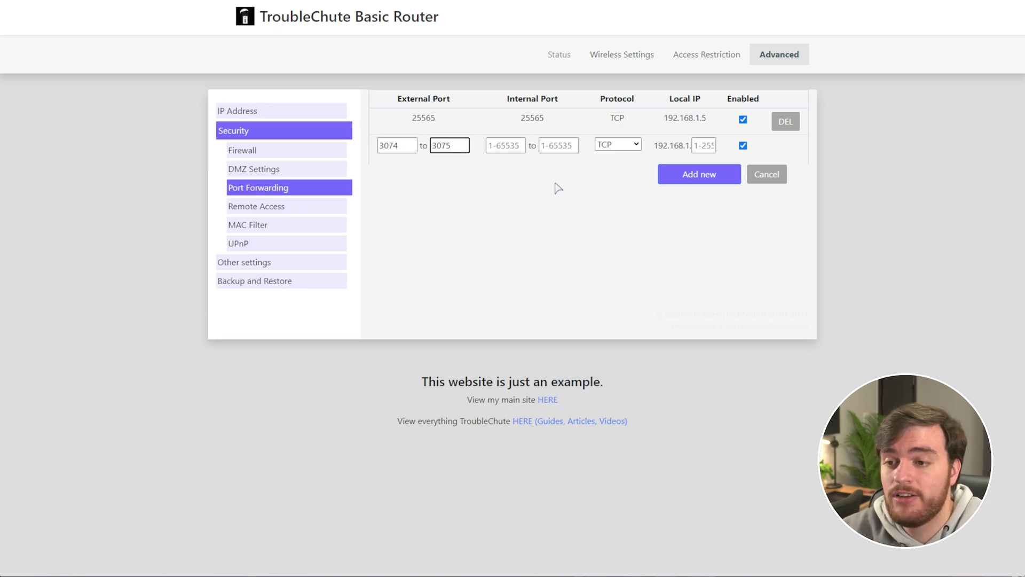
click(697, 145)
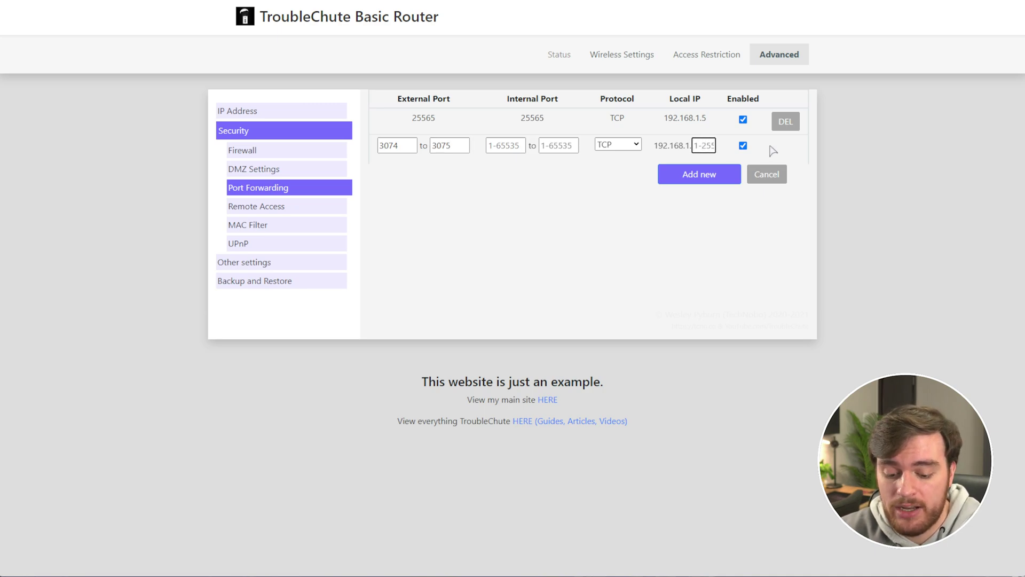
text(50)
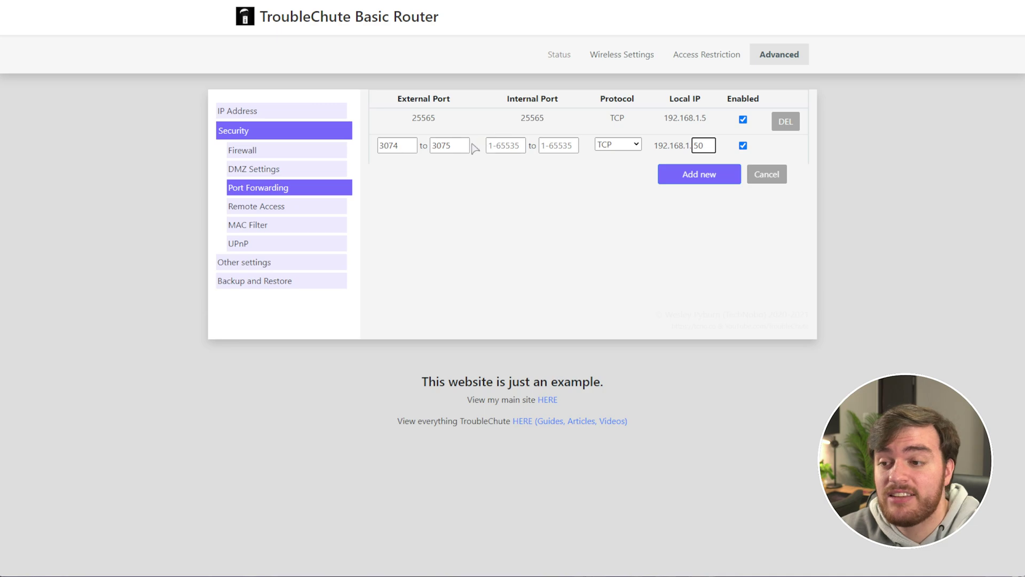
click(515, 152)
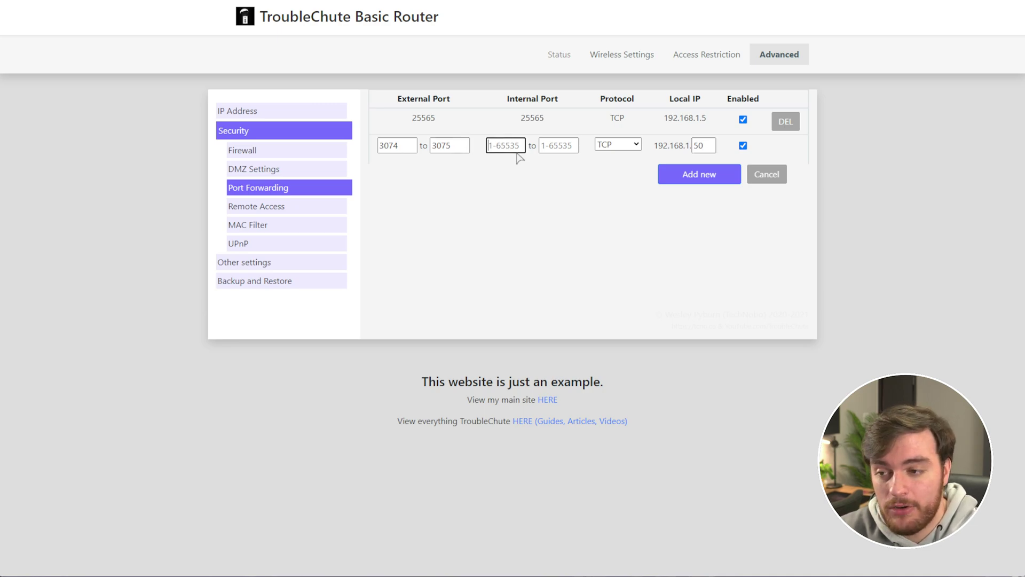
text(3075)
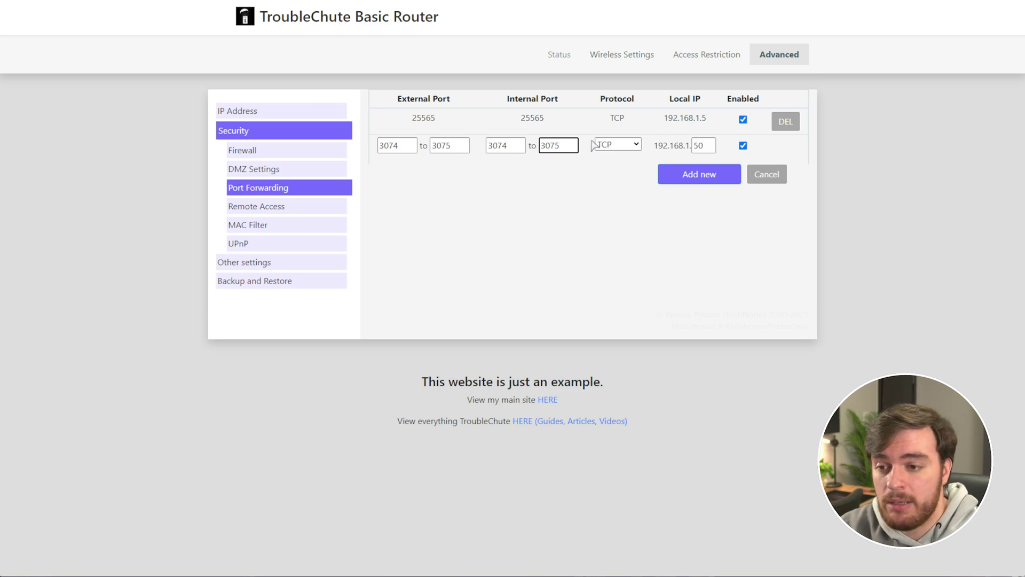
- Set the rule's protocol to TCP/UDP and save the 3074-3075 rule
click(614, 145)
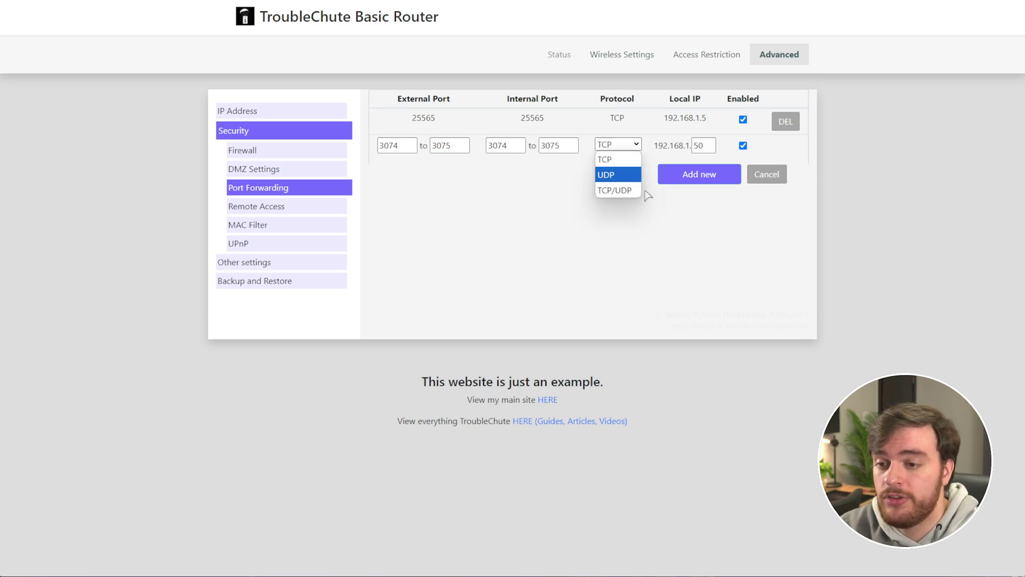
click(615, 190)
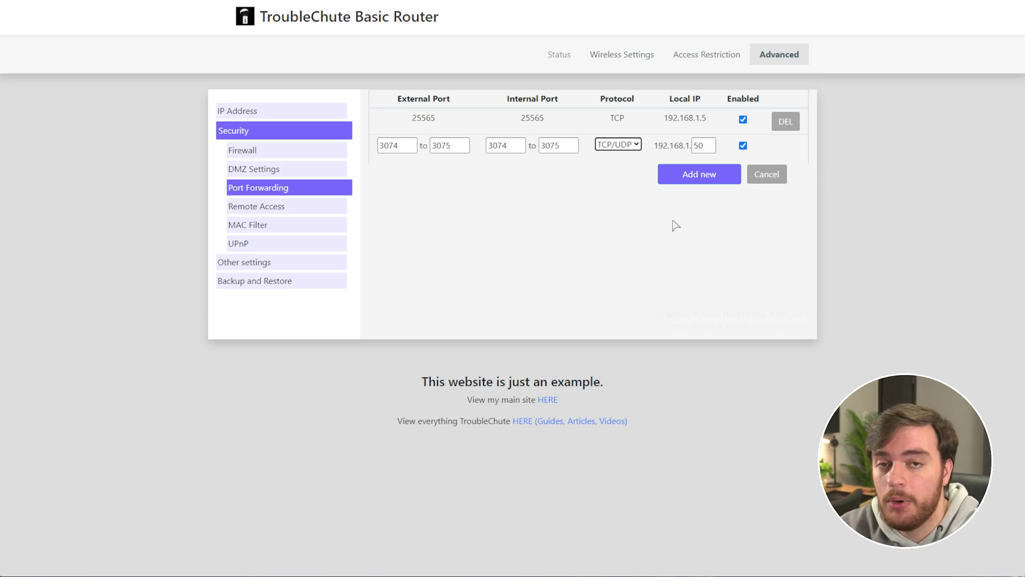
click(716, 181)
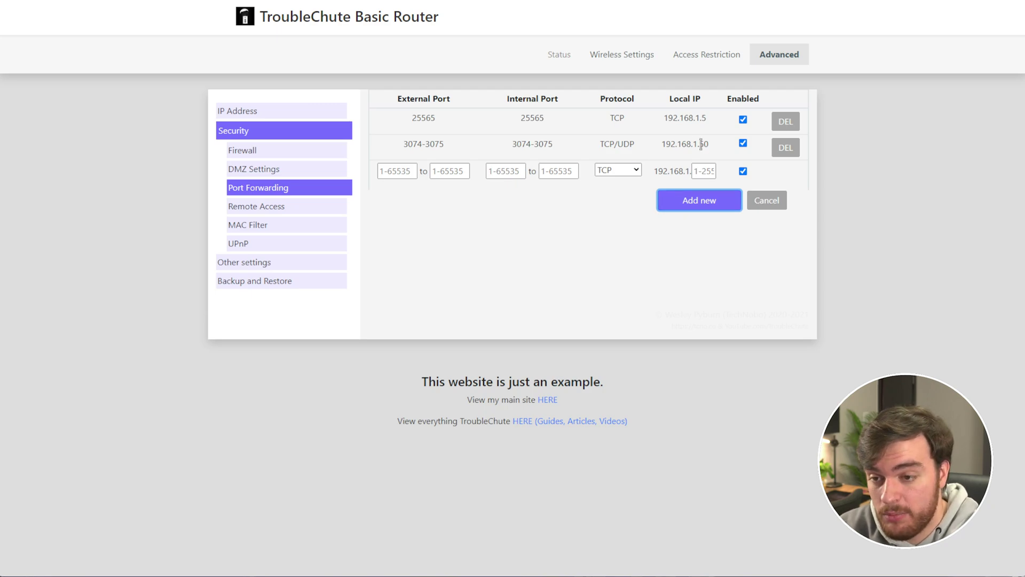
drag(704, 144, 403, 147)
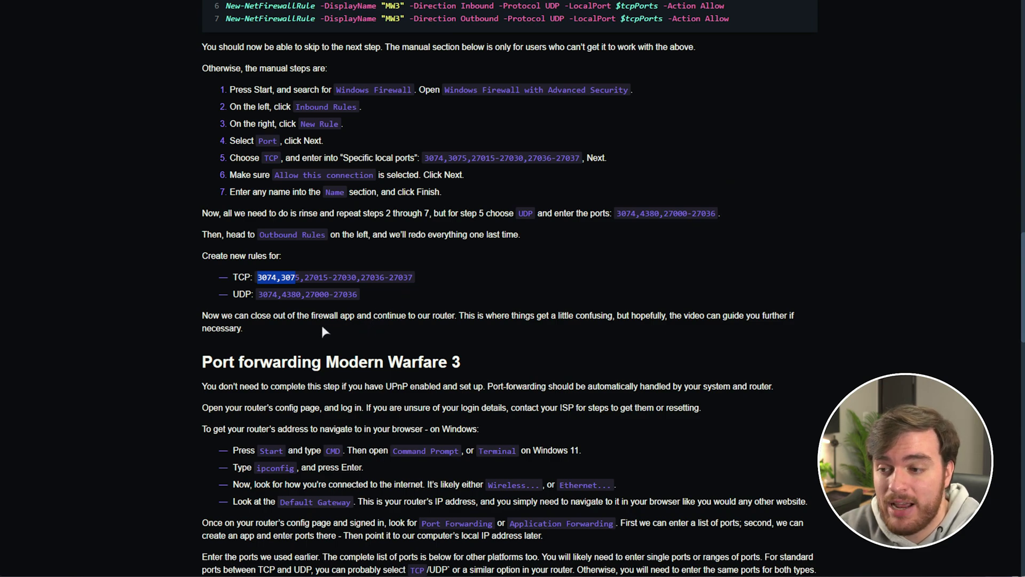
drag(306, 295, 328, 301)
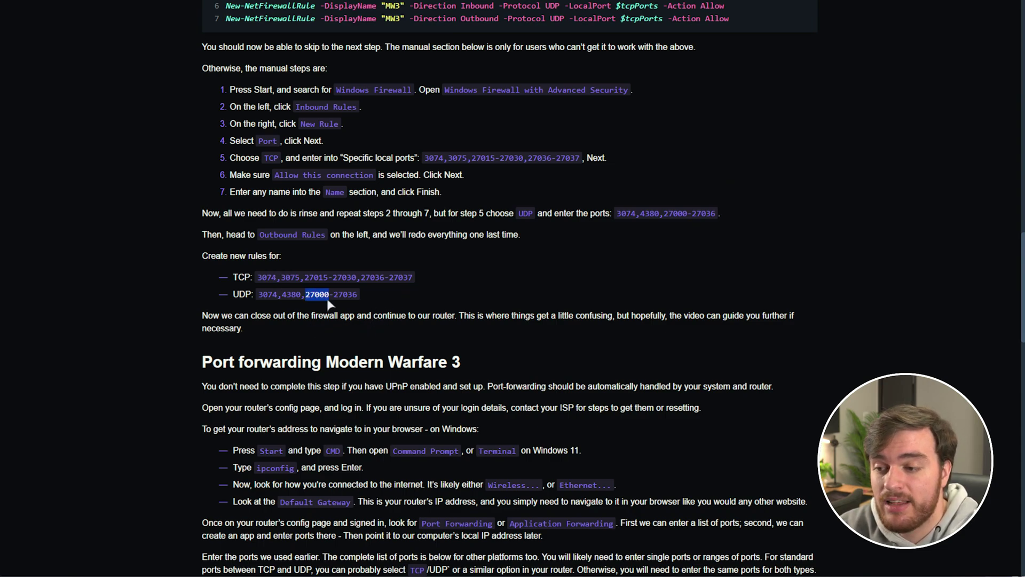
drag(384, 276, 415, 279)
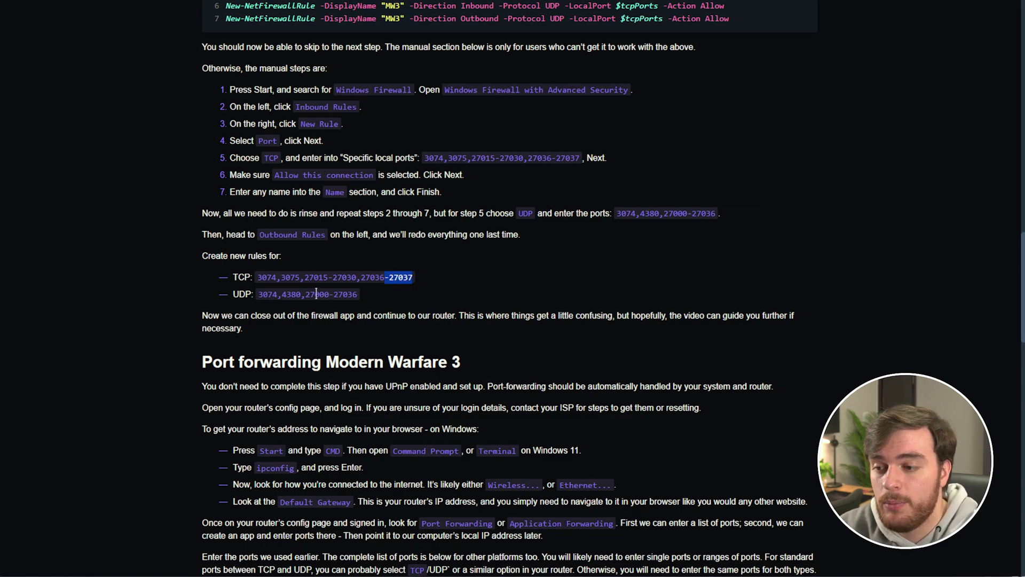
drag(303, 276, 370, 297)
click(413, 339)
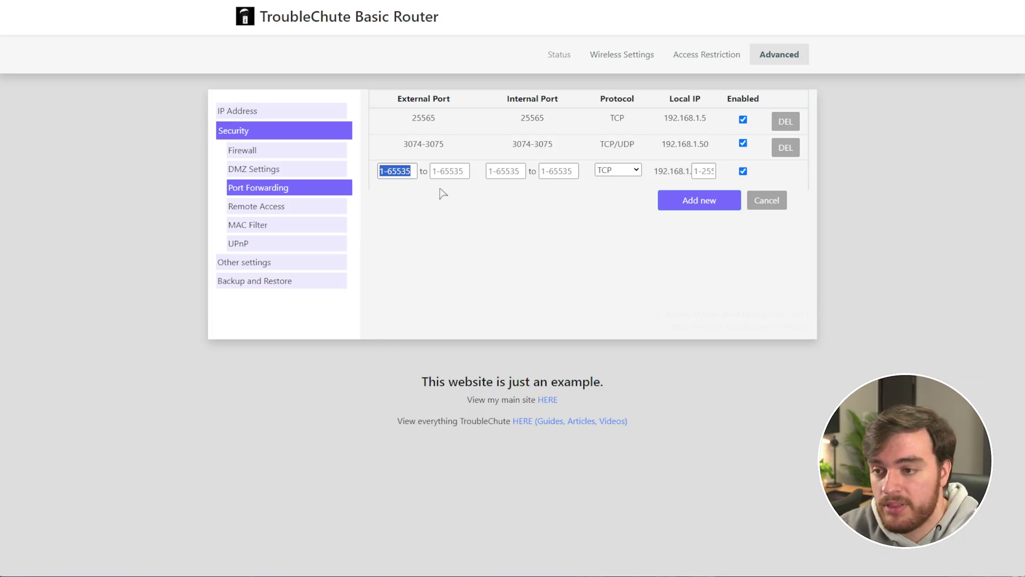
- Fill both external and internal port ranges with 27000 to 27037
text(27000)
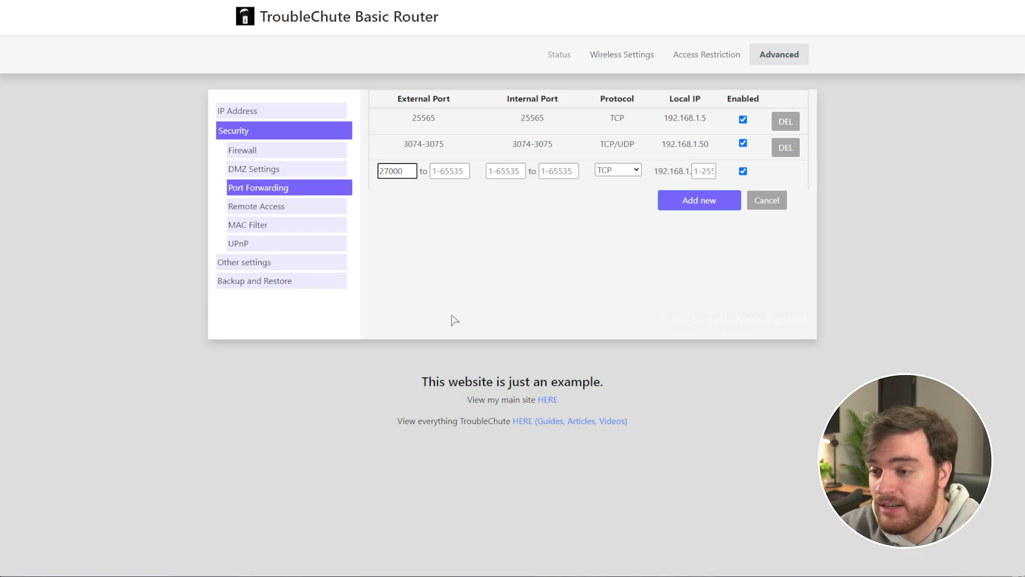
key(Tab)
text(2)
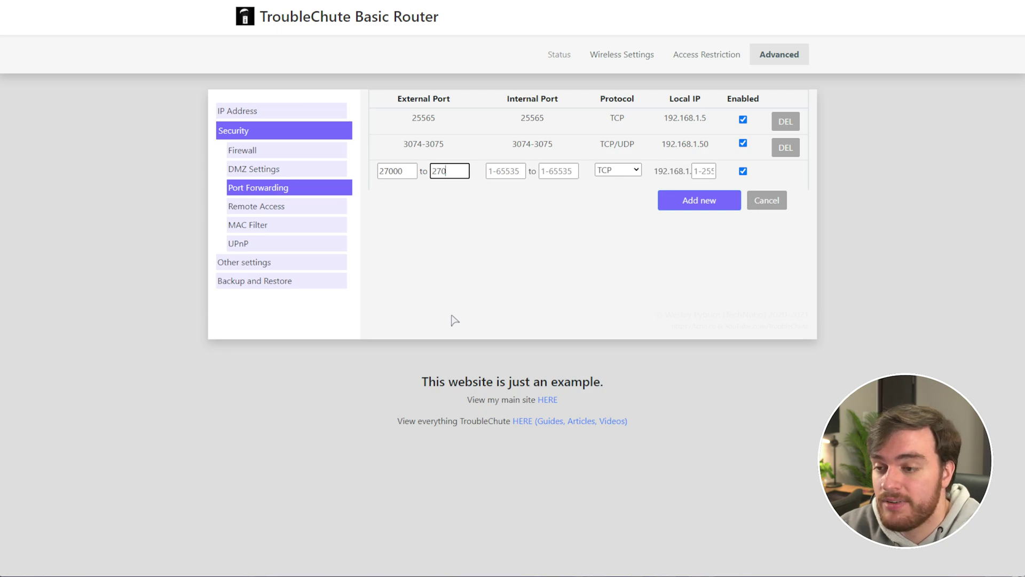
text(7037)
double_click(411, 169)
key(ctrl+c)
click(497, 171)
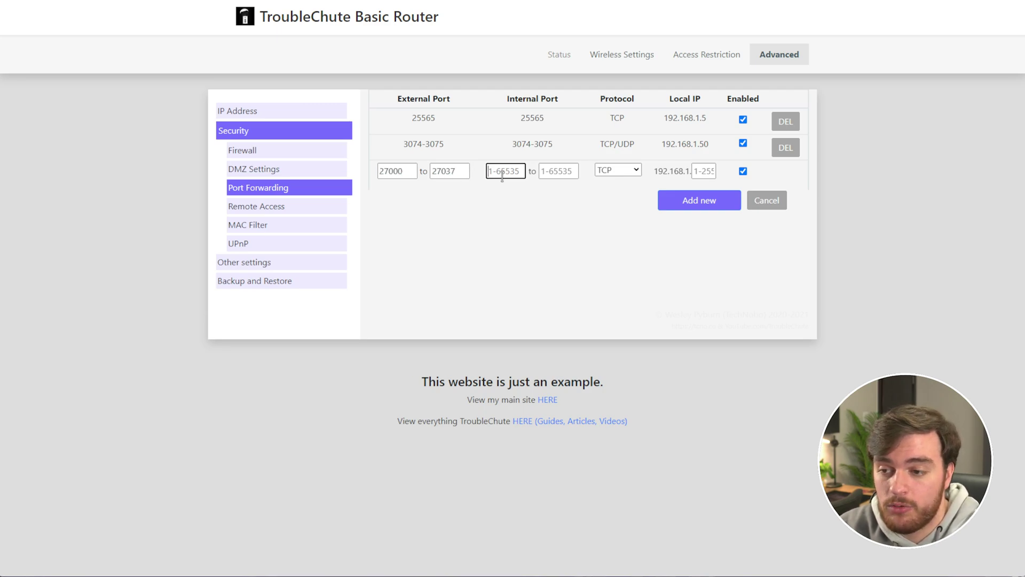
key(ctrl+v)
click(454, 172)
double_click(454, 171)
key(ctrl+c)
click(558, 171)
key(ctrl+v)
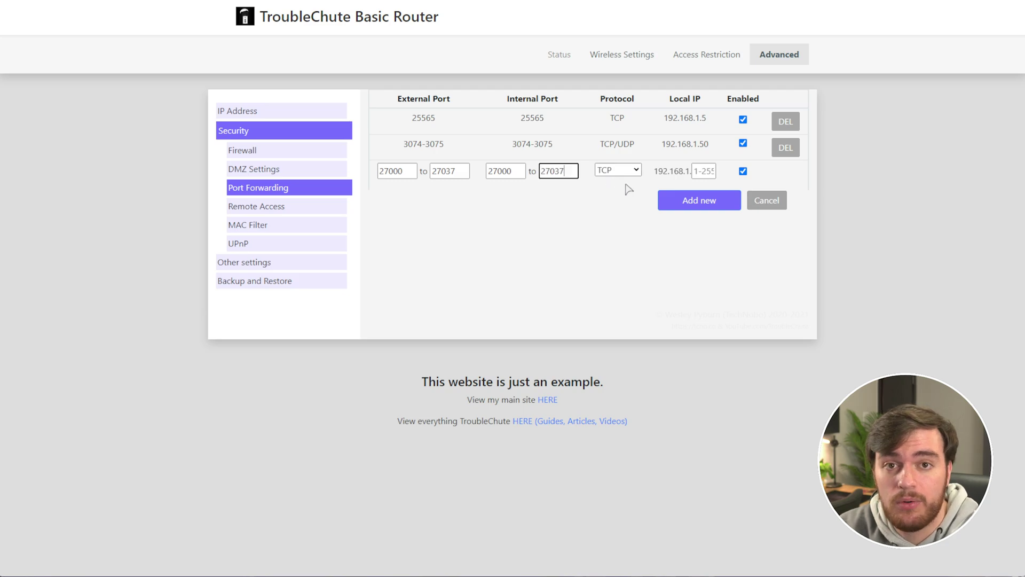
click(620, 169)
click(633, 215)
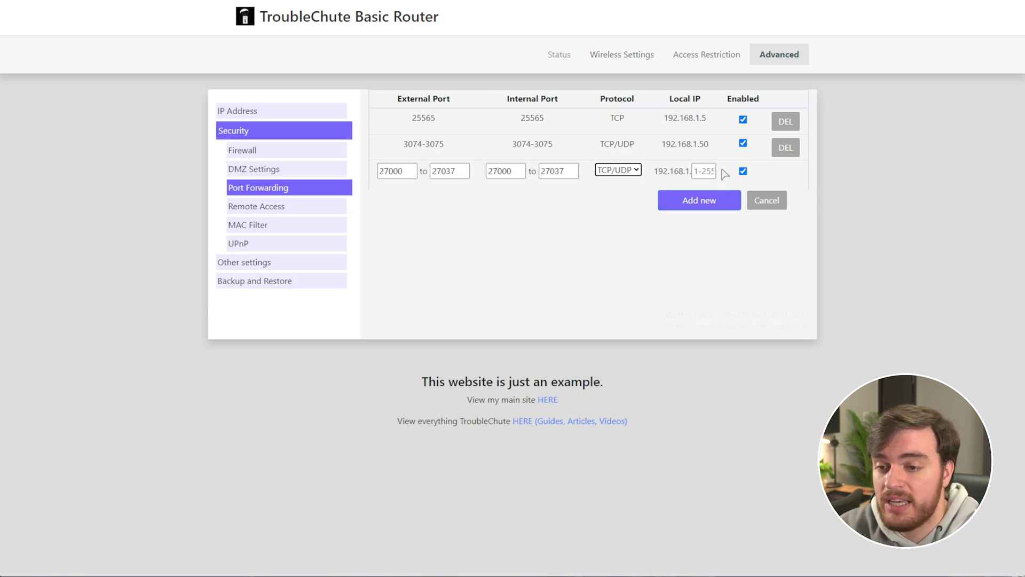
click(713, 172)
text(50)
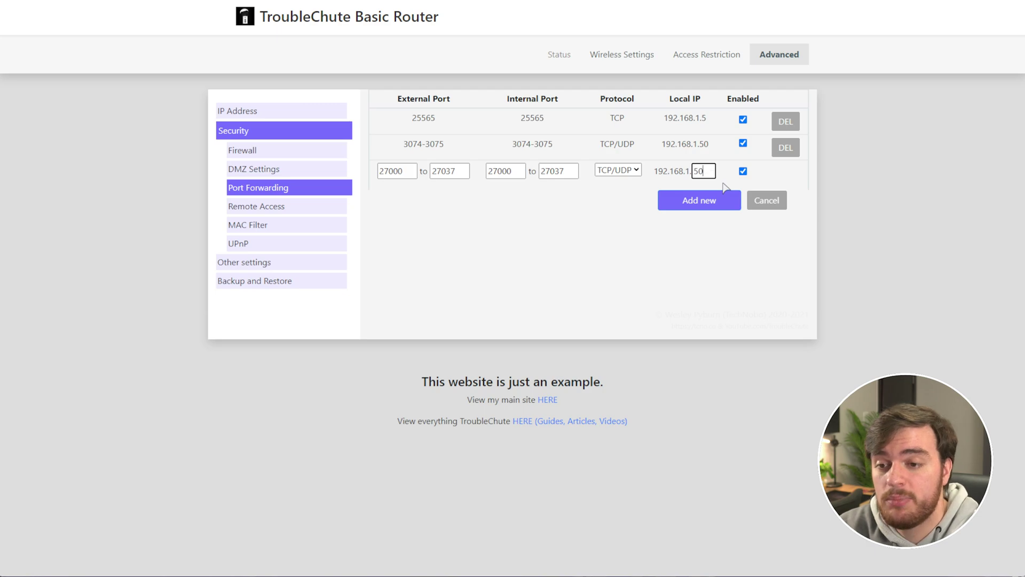
click(729, 201)
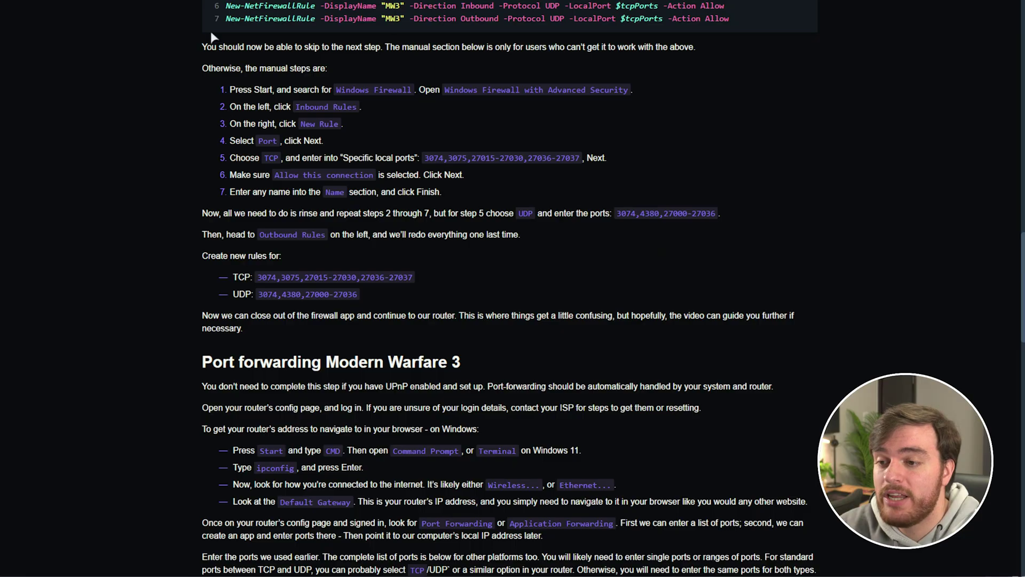
- Scroll back to the PowerShell code block and highlight its seven command lines
scroll(475, 261, up, 5)
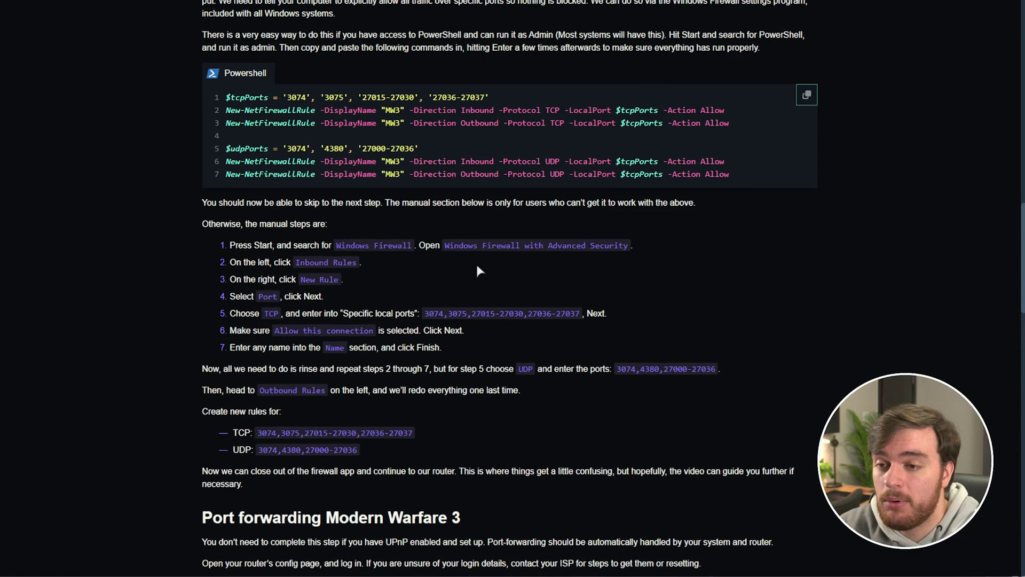
drag(729, 284, 229, 207)
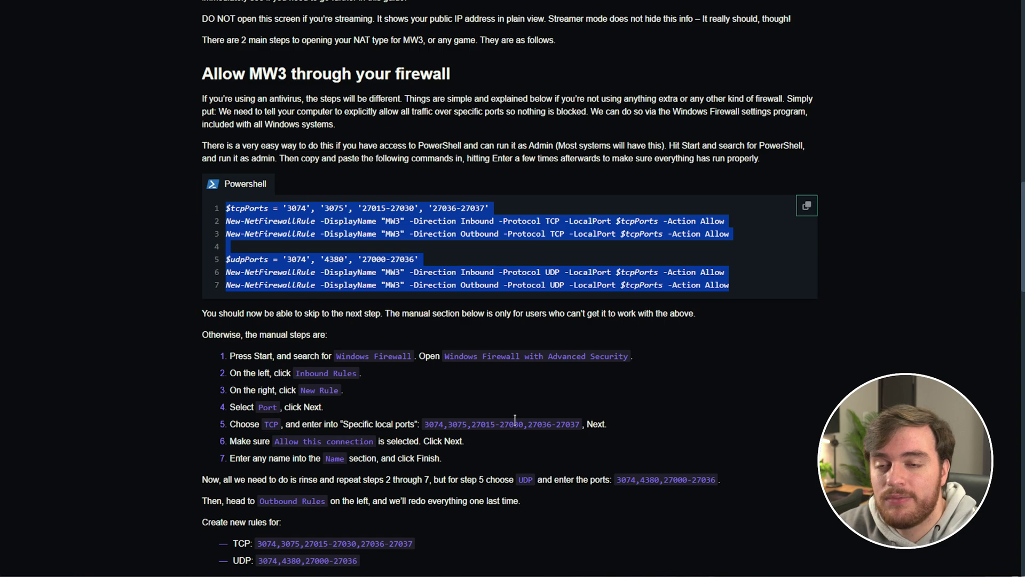
click(701, 418)
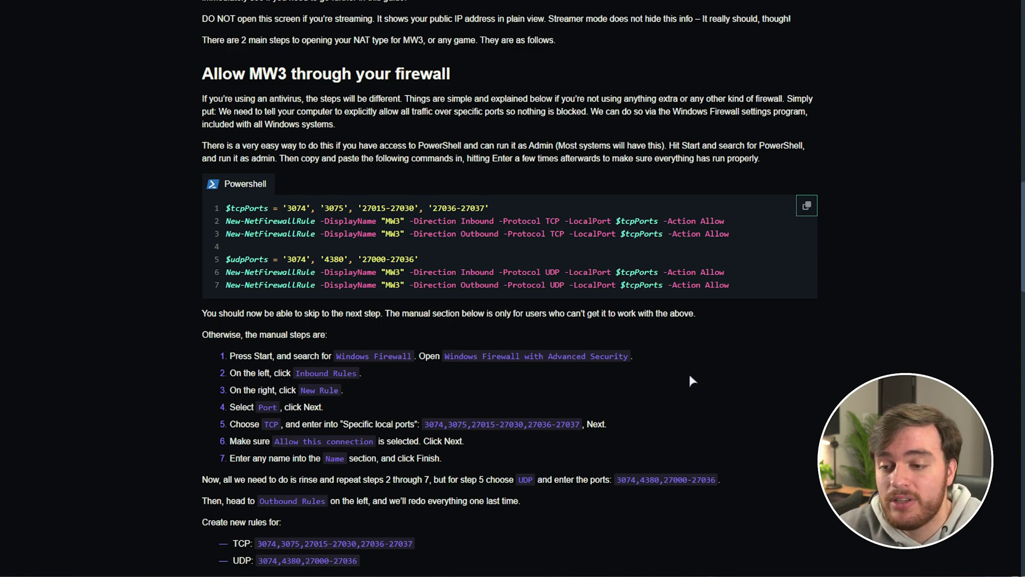
drag(742, 285, 225, 207)
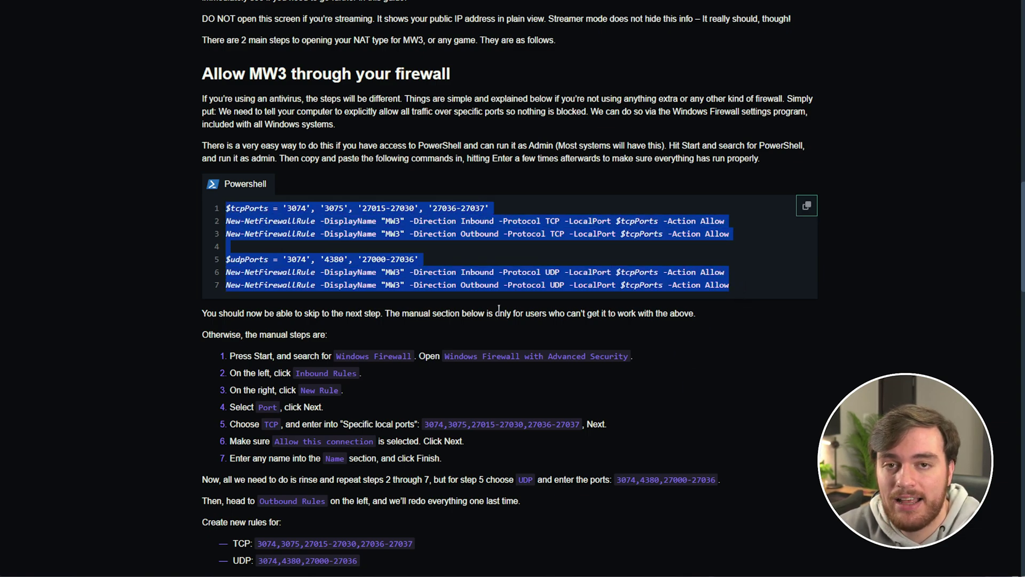
click(509, 318)
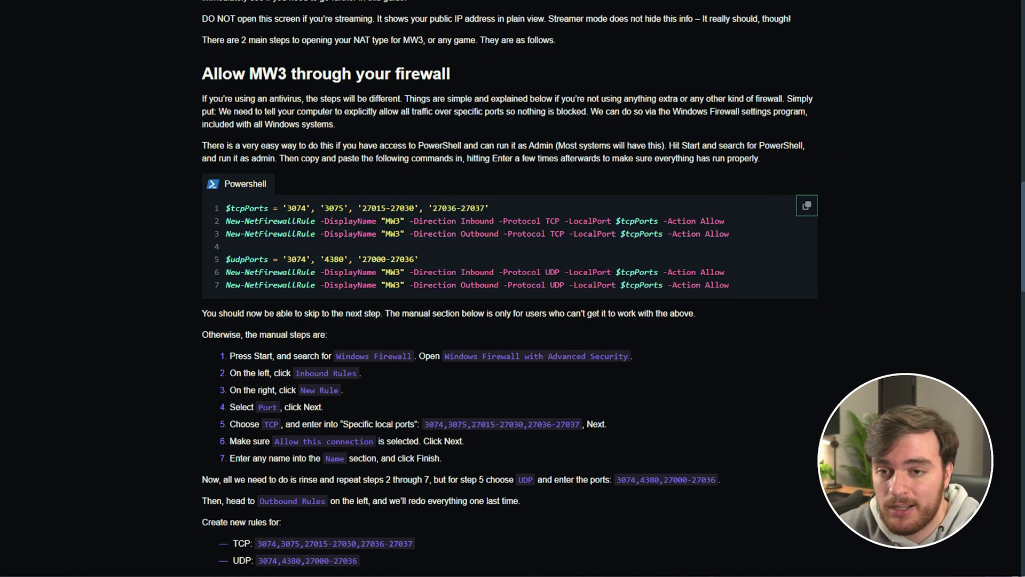